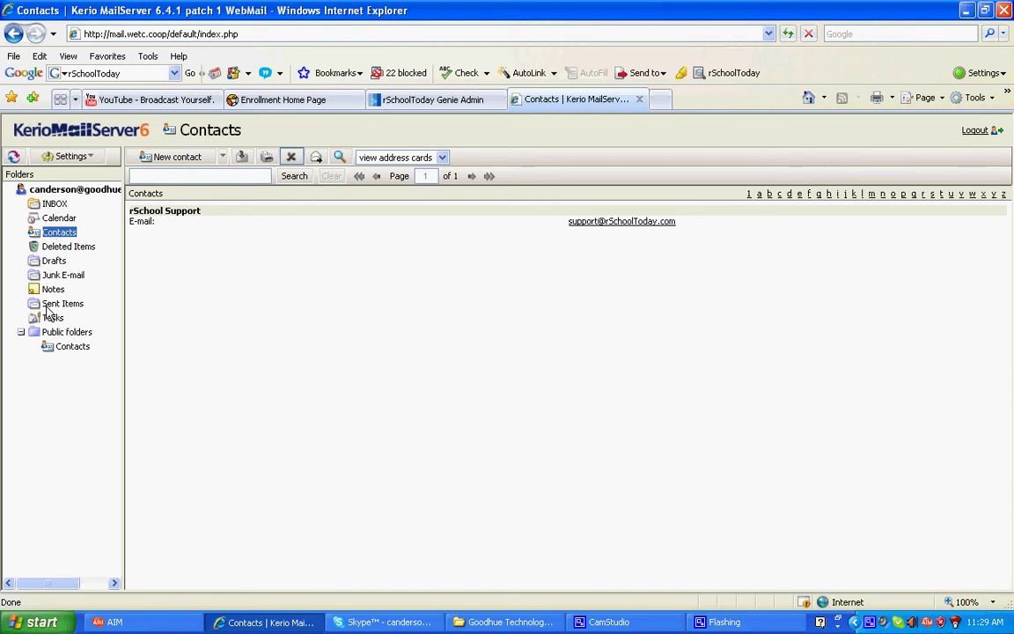
- Copy the first contact shown on page 4 of the public Contacts folder into the personal Contacts folder
click(60, 349)
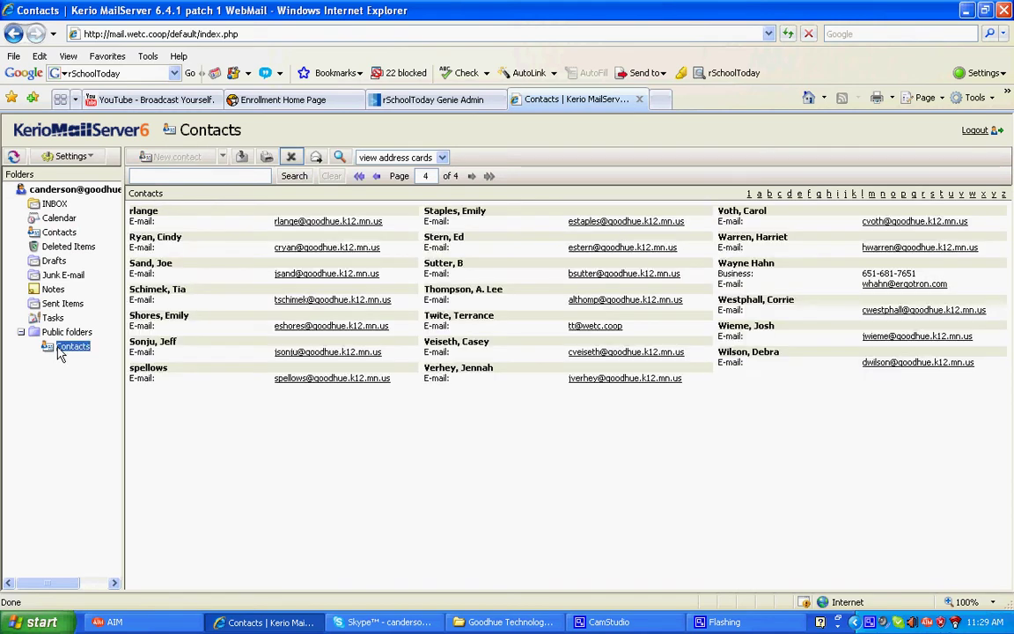
click(195, 219)
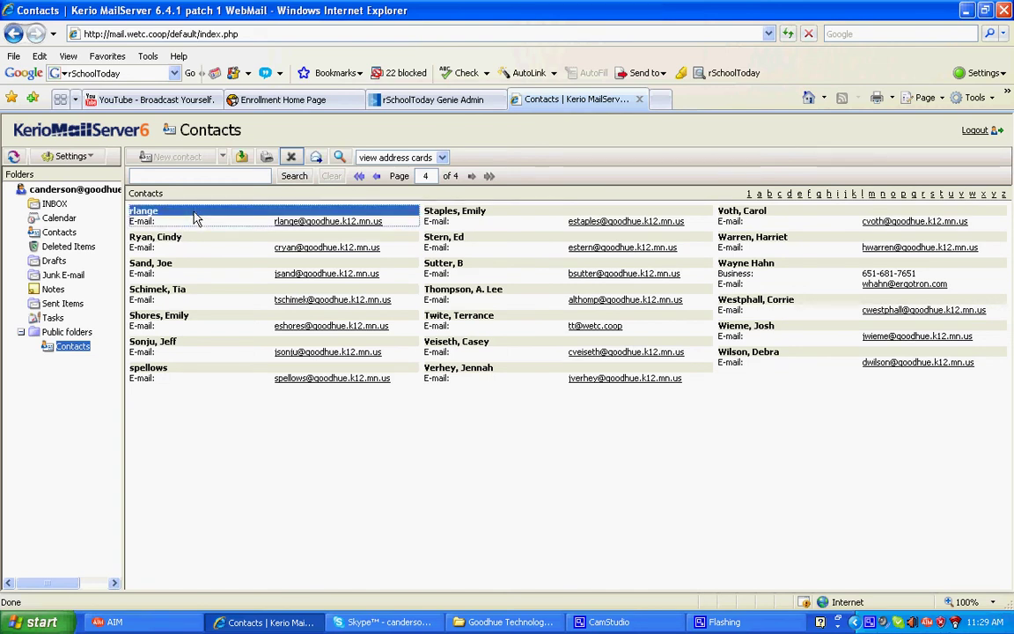
click(59, 233)
click(189, 157)
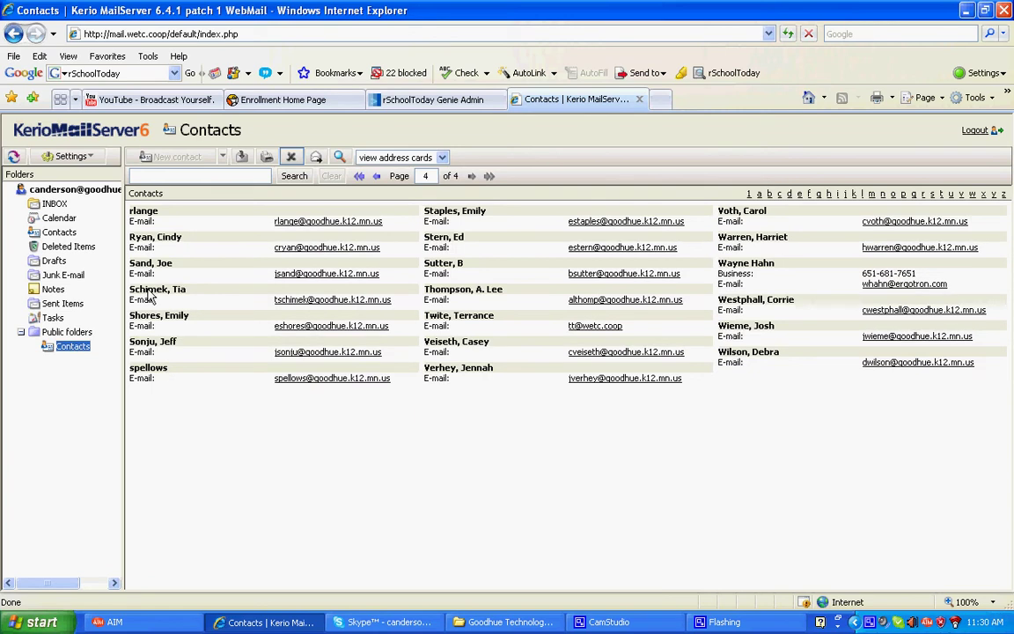
click(155, 212)
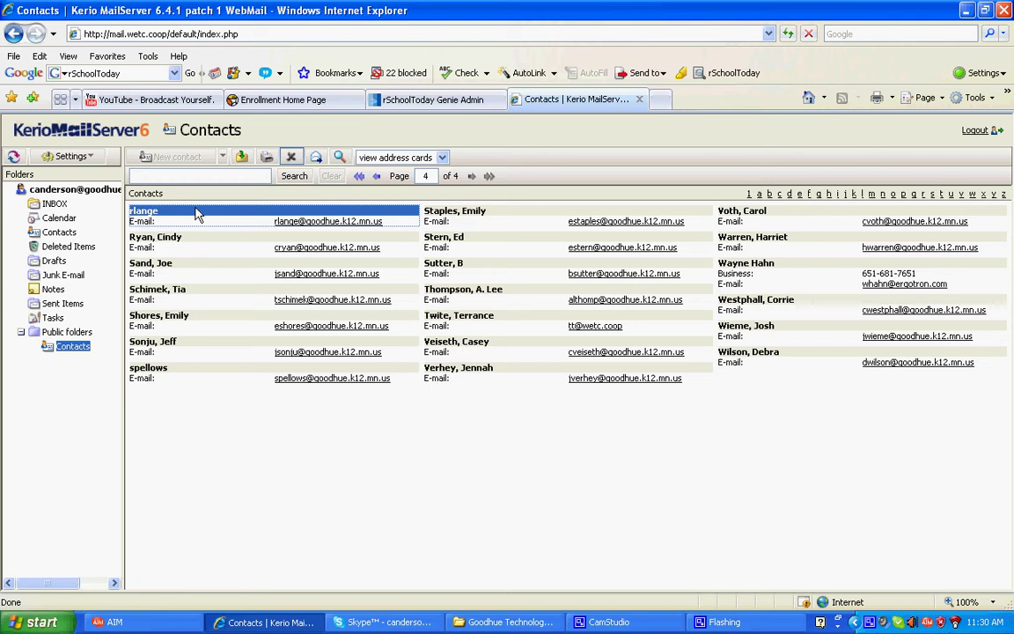
- Jump to the public contacts under A, copy the first one into the personal Contacts folder, and open that folder
click(759, 195)
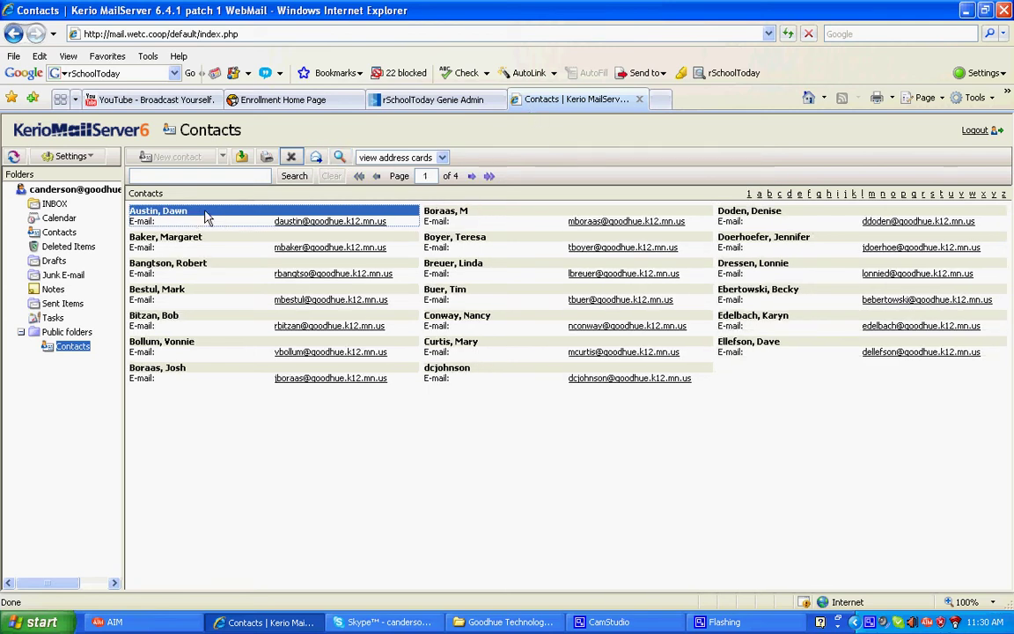
drag(206, 219, 41, 225)
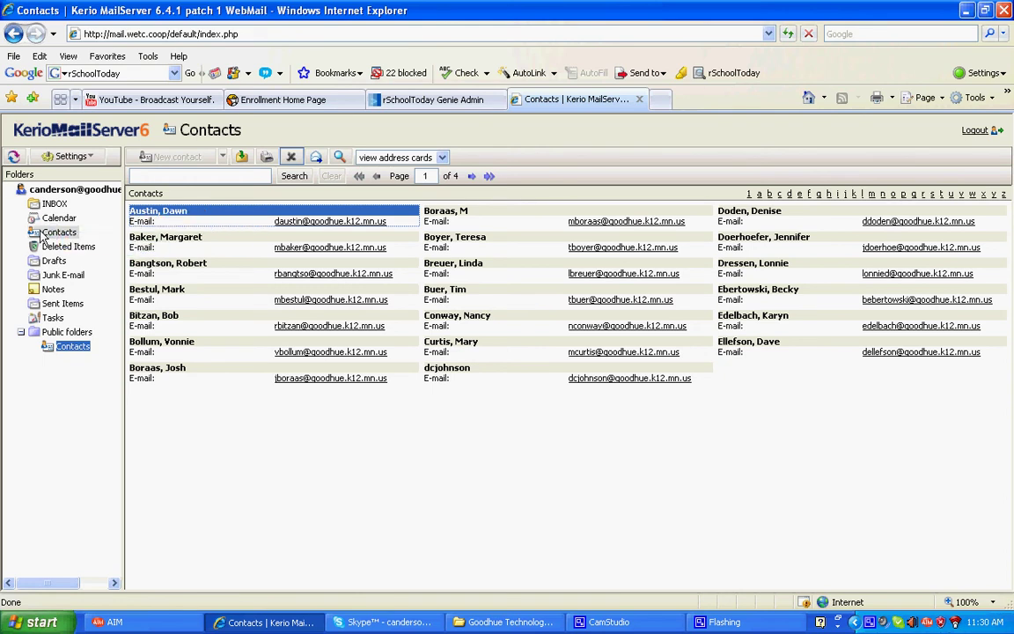
click(44, 232)
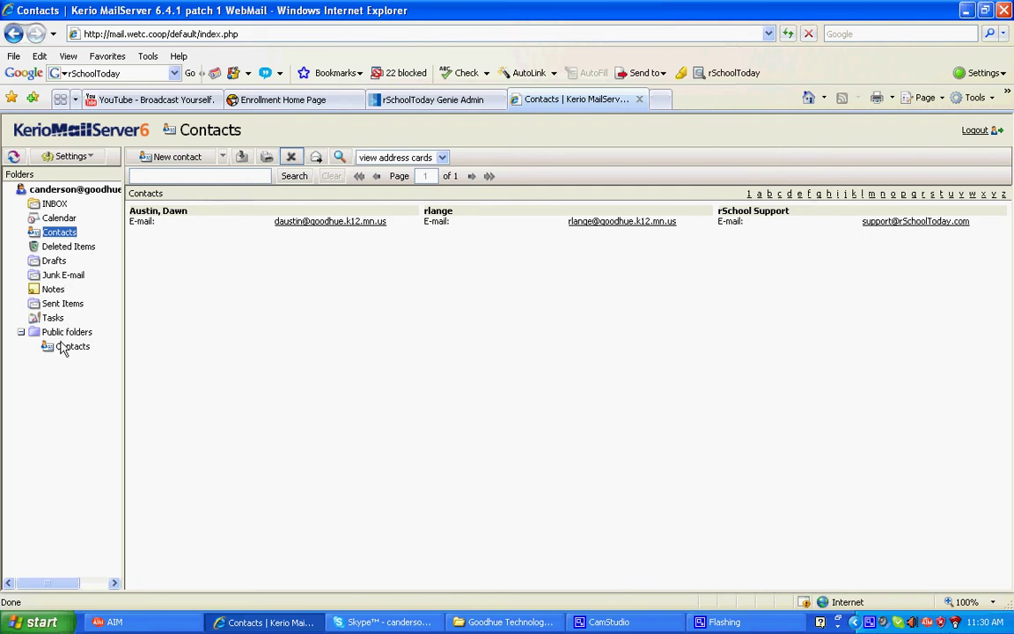
- Copy the second through last contacts on page 1 of the public Contacts folder into the personal Contacts folder, and view that folder
click(67, 345)
click(191, 243)
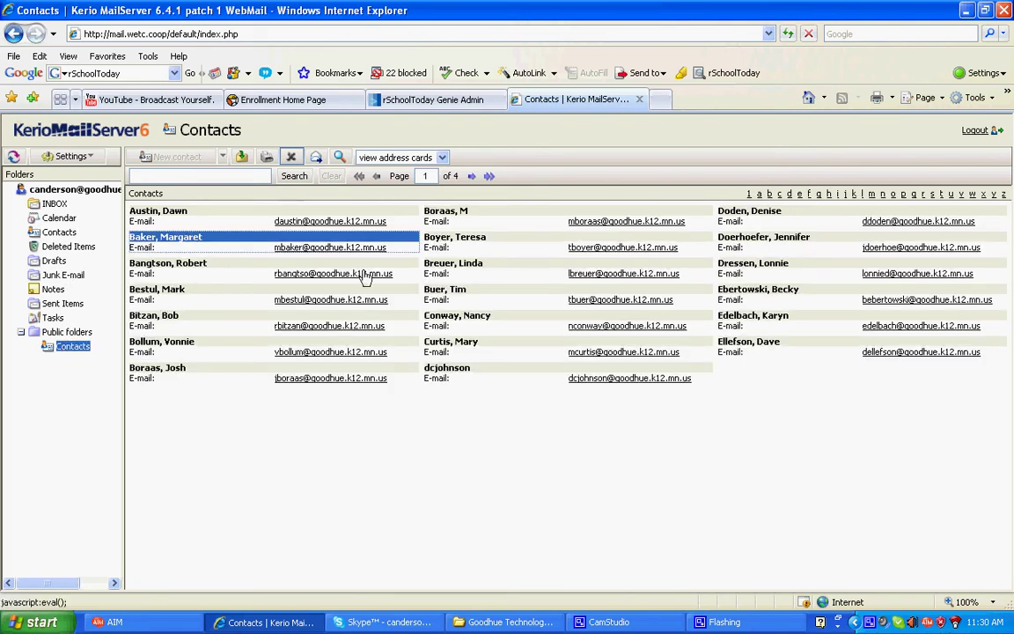
shift+click(765, 348)
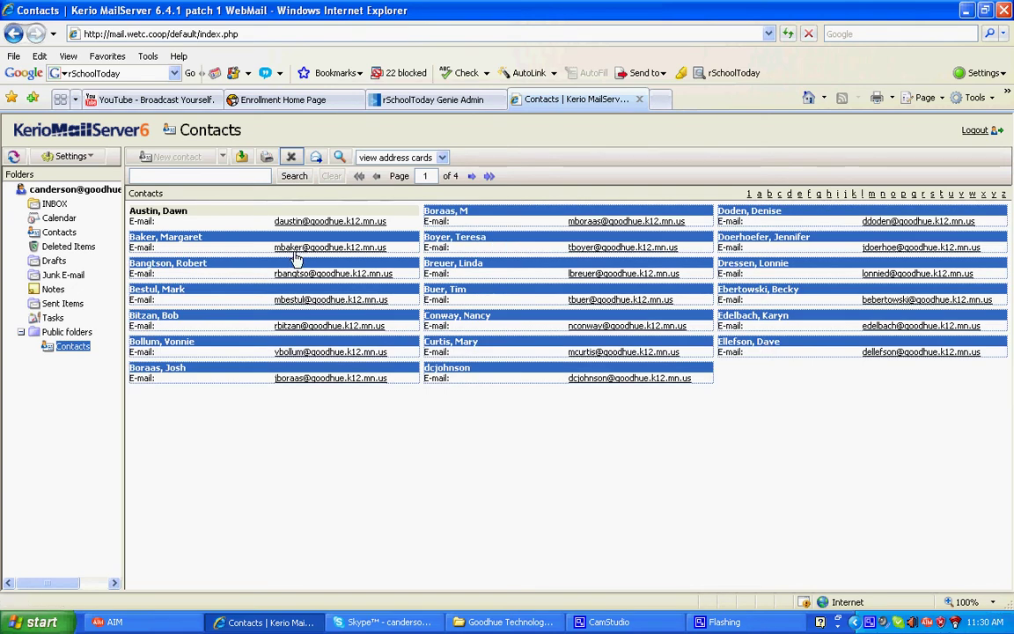
drag(319, 239, 60, 234)
click(62, 233)
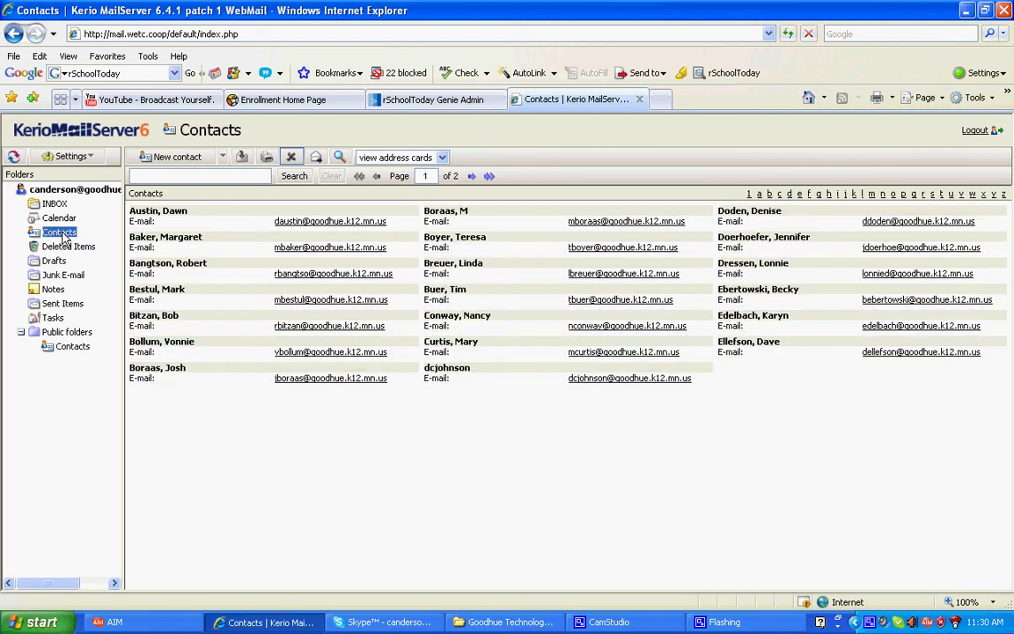
- Copy all contacts on page 2 of the public Contacts folder, starting from the letter F, into the personal Contacts folder
click(83, 351)
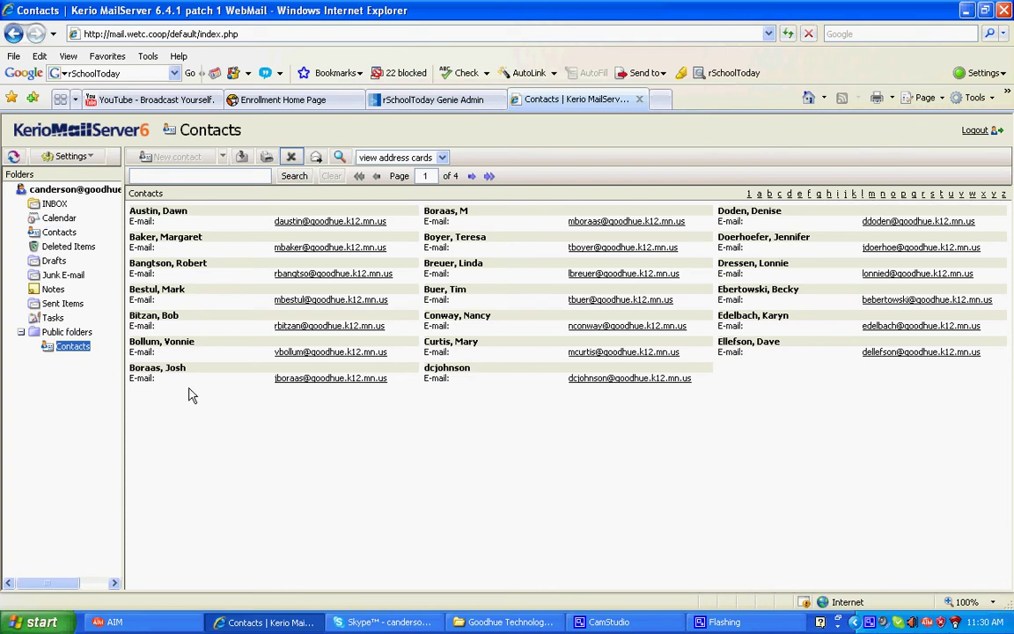
click(816, 196)
click(808, 195)
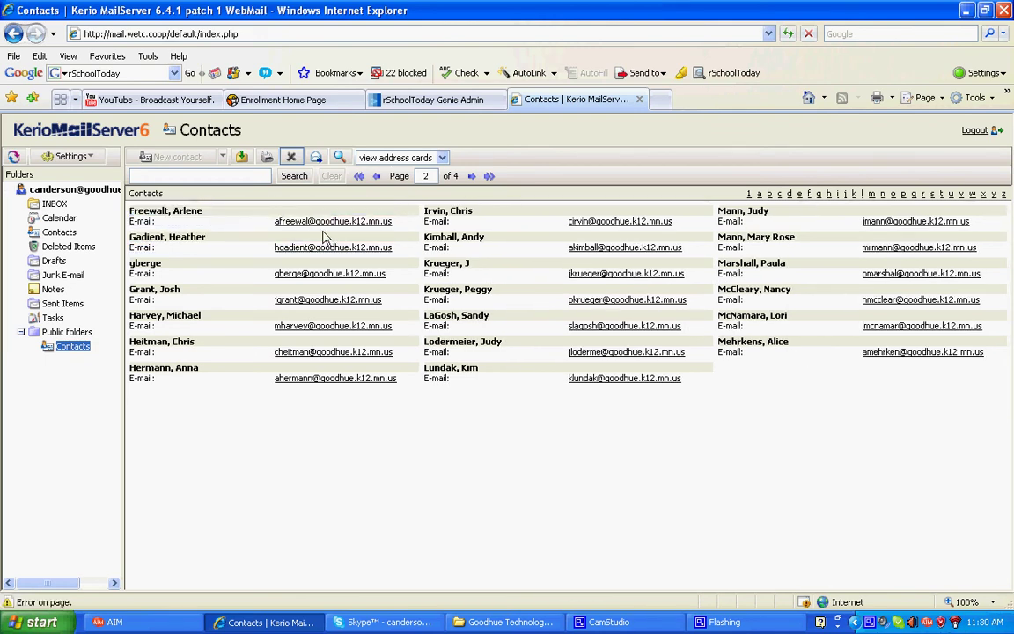
click(345, 216)
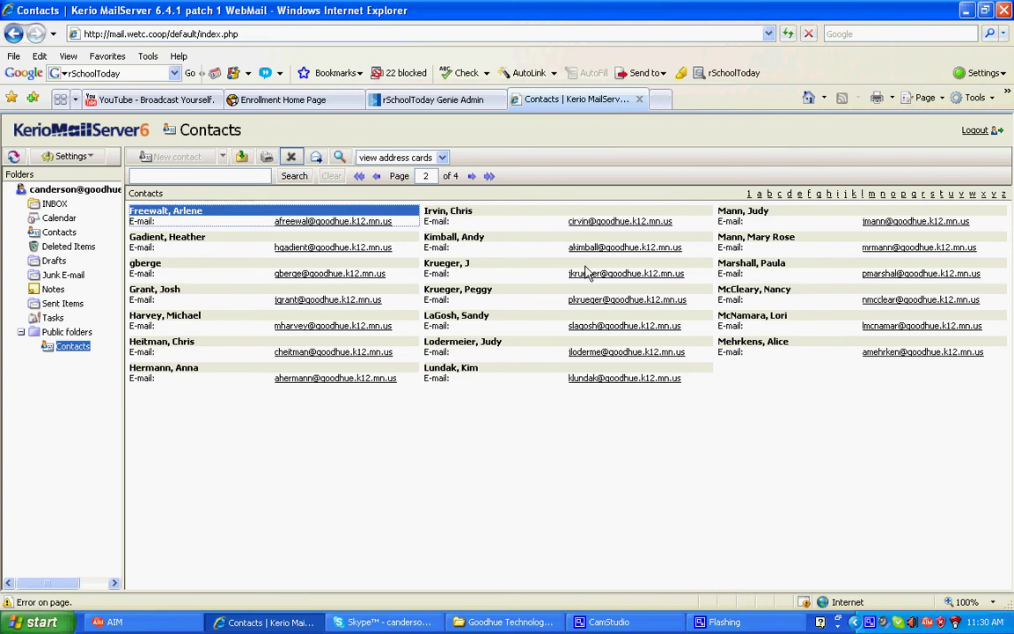
shift+click(776, 352)
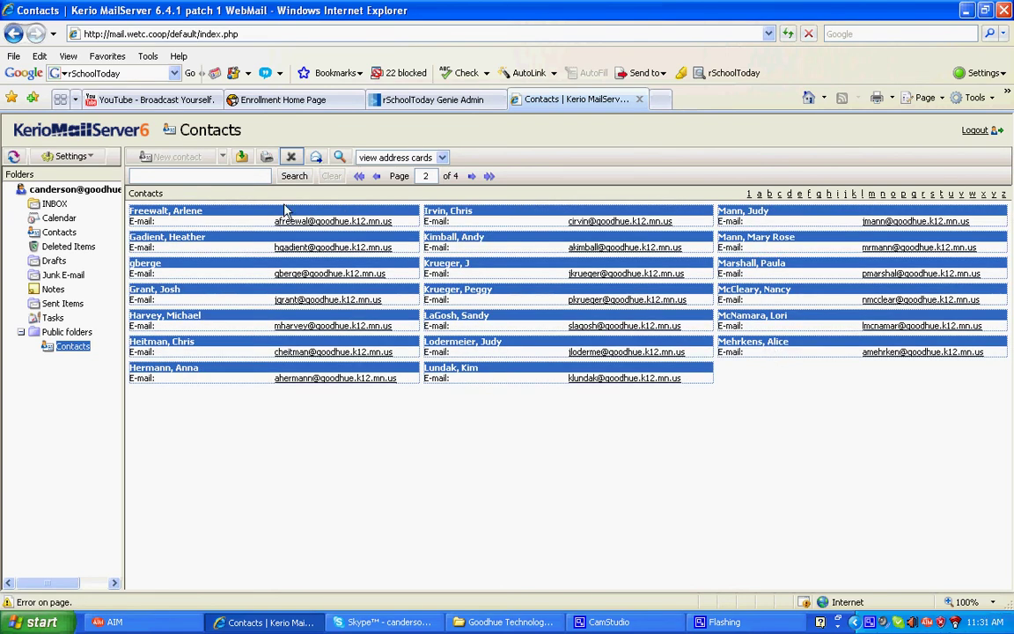
drag(284, 214, 182, 229)
- Copy all contacts on page 3 of the public Contacts folder into the personal Contacts folder
click(883, 195)
click(393, 217)
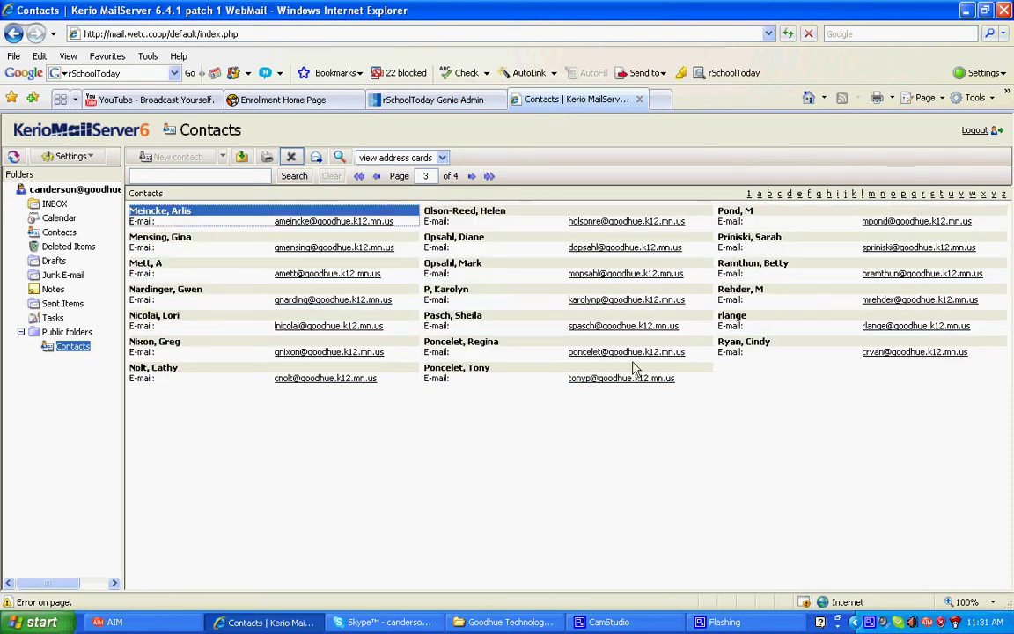
shift+click(763, 349)
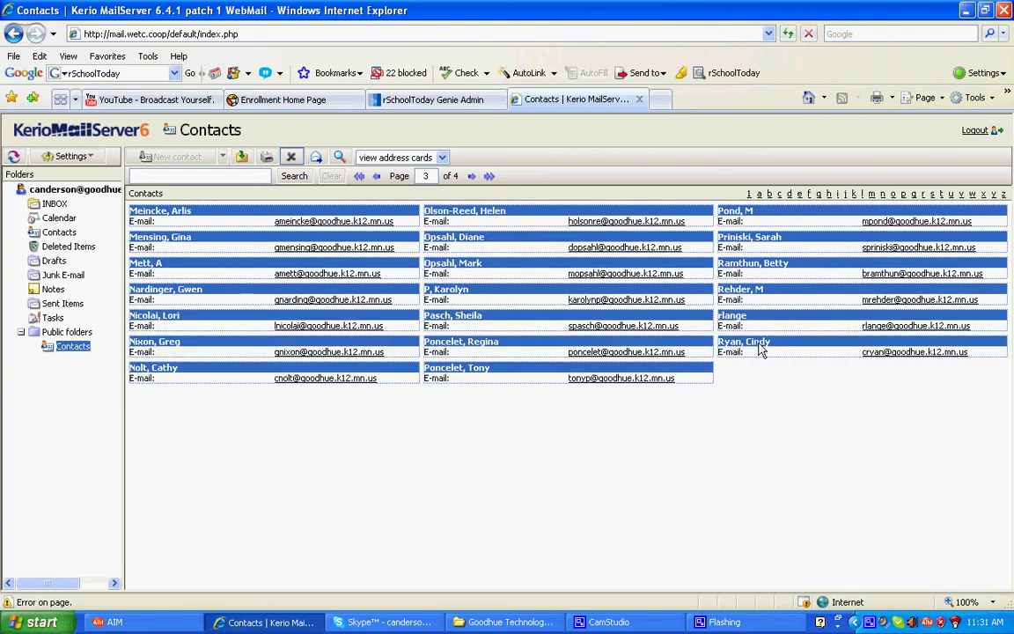
drag(302, 216, 62, 233)
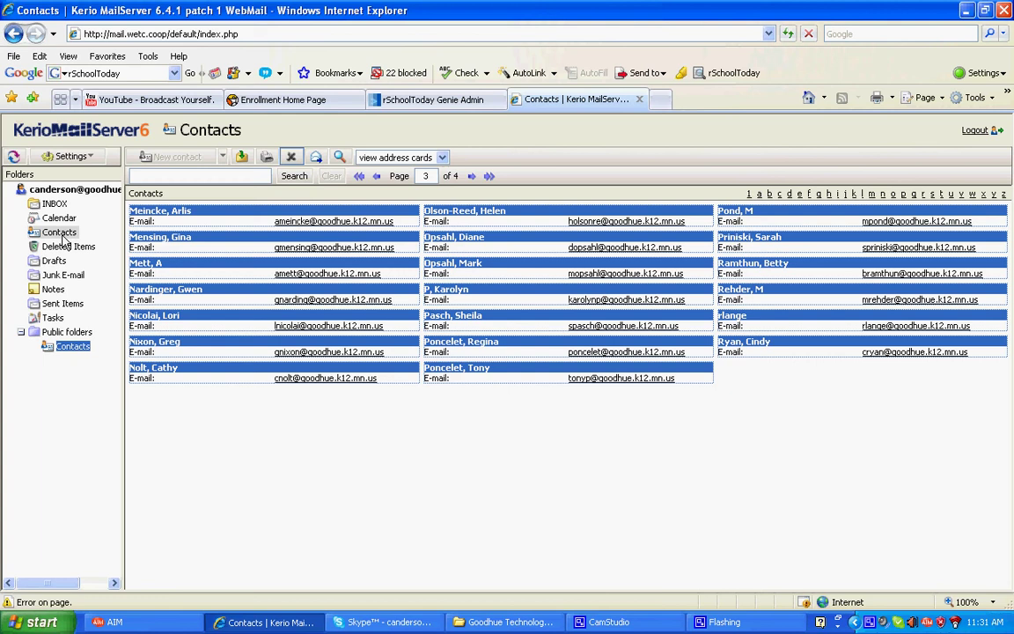
- Copy all public contacts on page 4, under the letter S, into the personal Contacts folder and open that folder
click(931, 199)
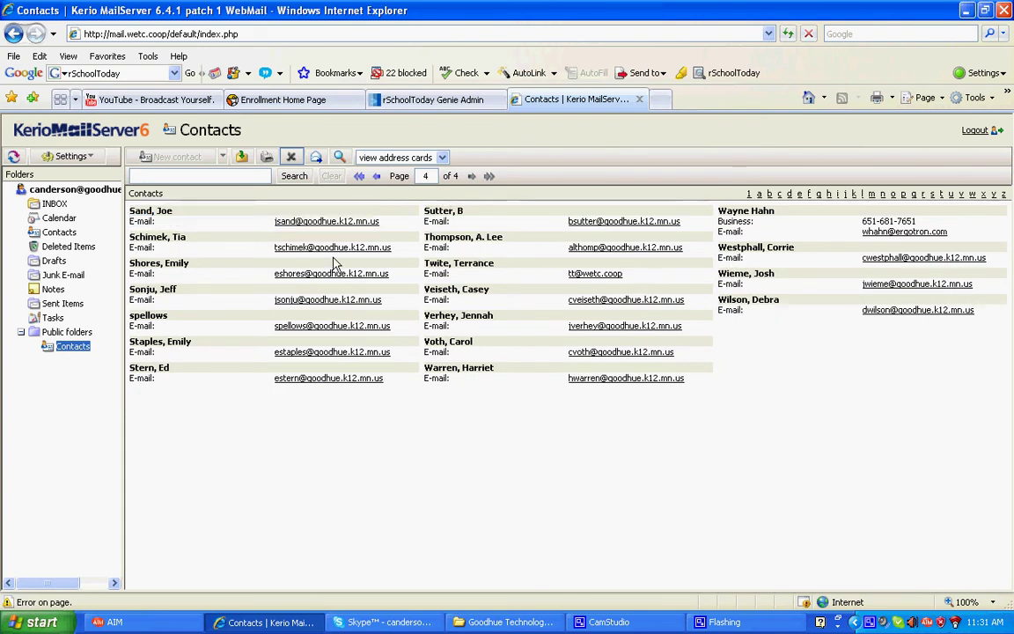
click(296, 216)
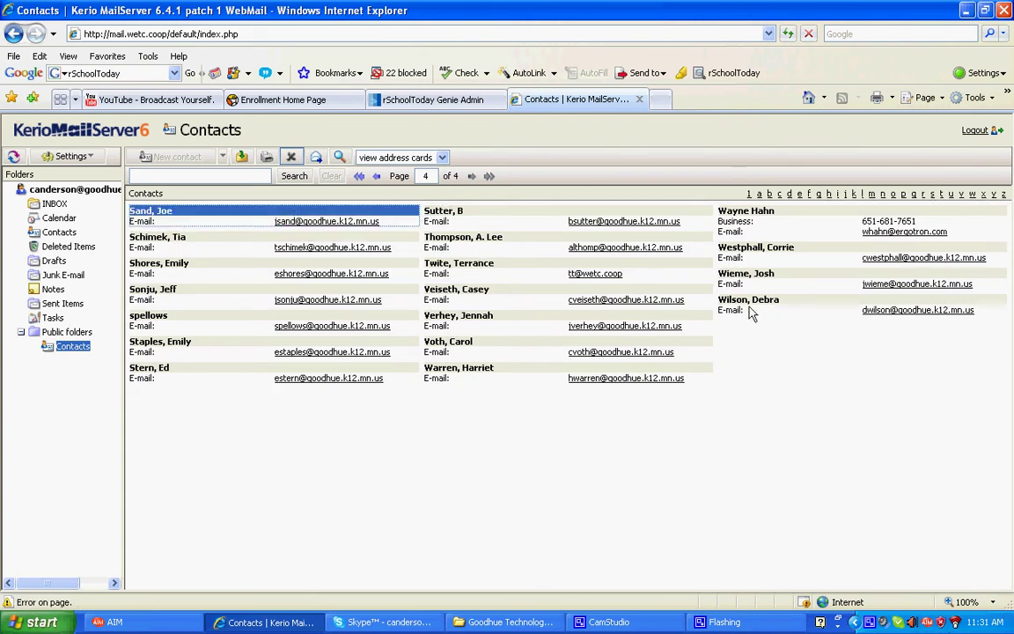
key(ctrl+a)
drag(269, 223, 62, 237)
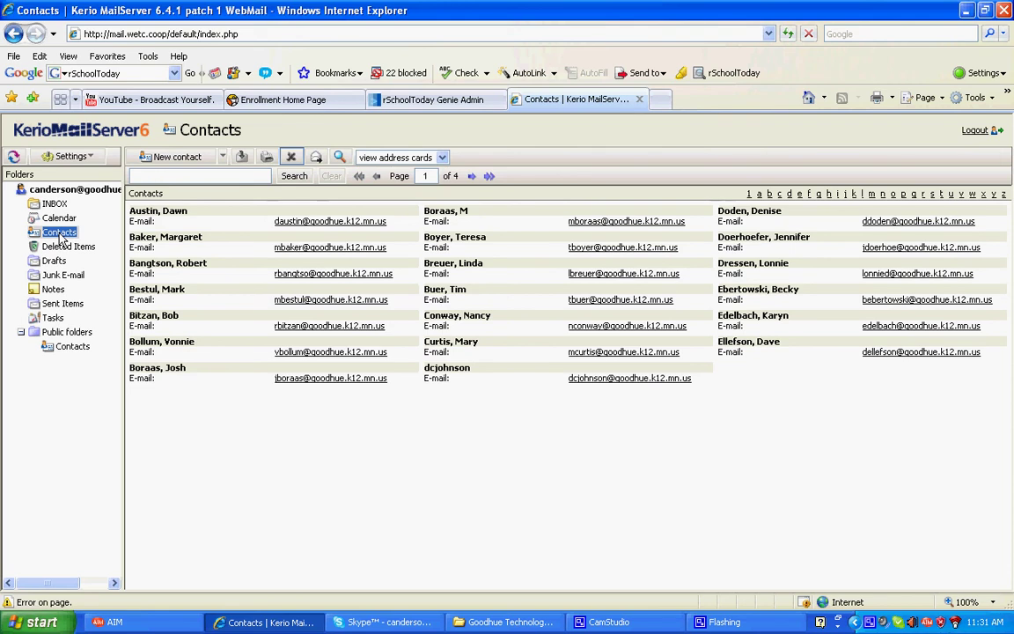
- Start a new distribution list in the personal Contacts folder and name it Admin
click(222, 157)
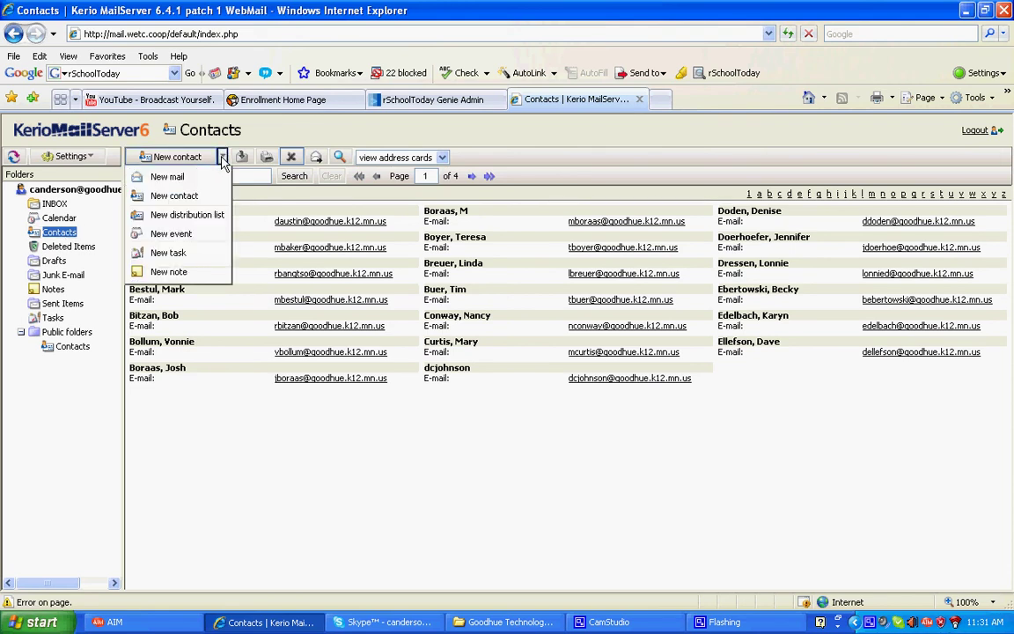
click(212, 221)
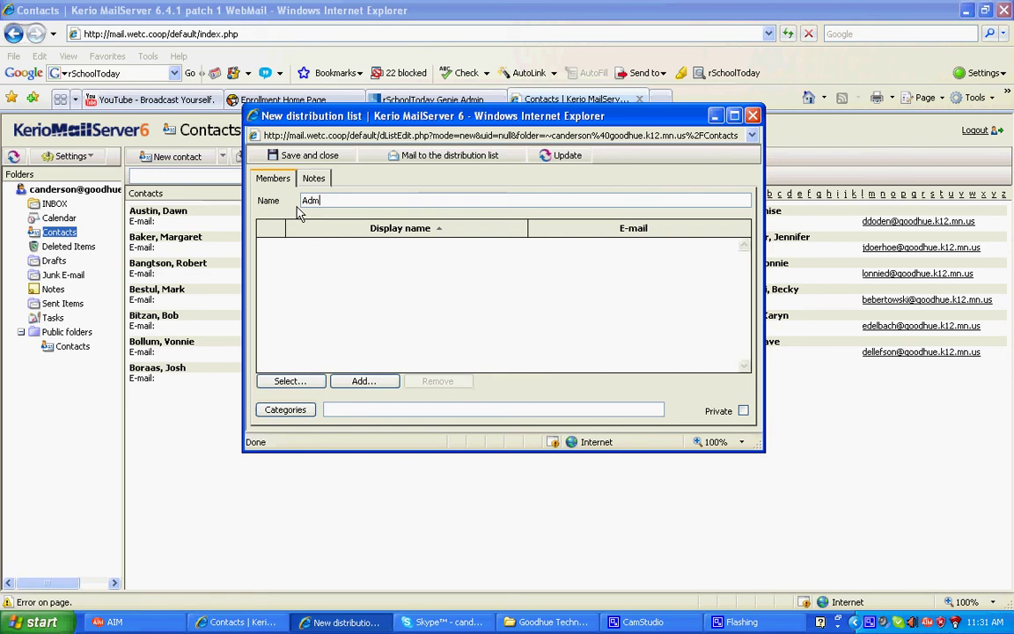
text(Admin)
click(224, 159)
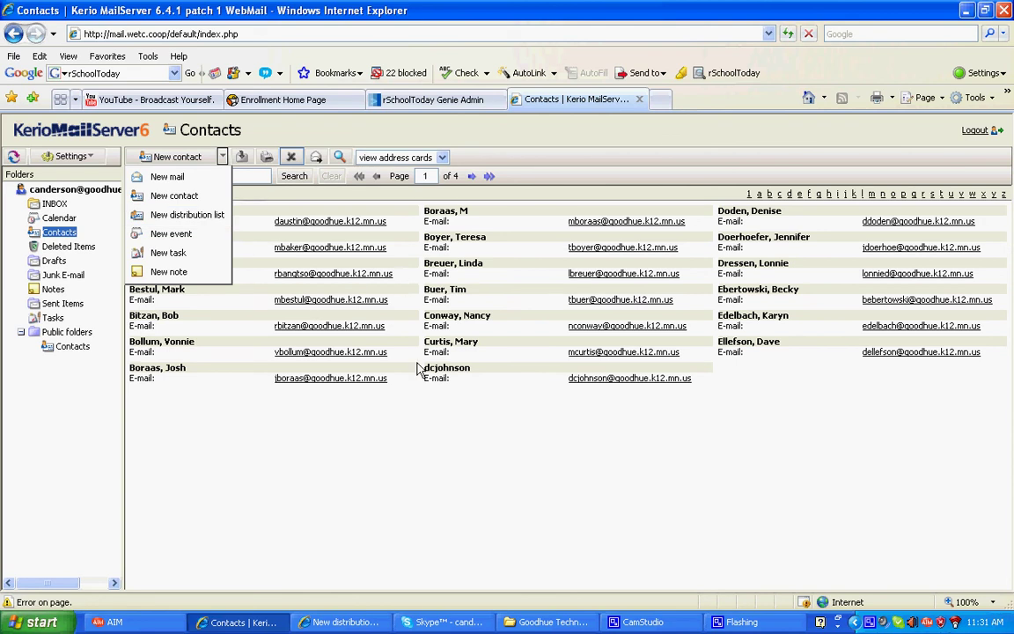
click(341, 621)
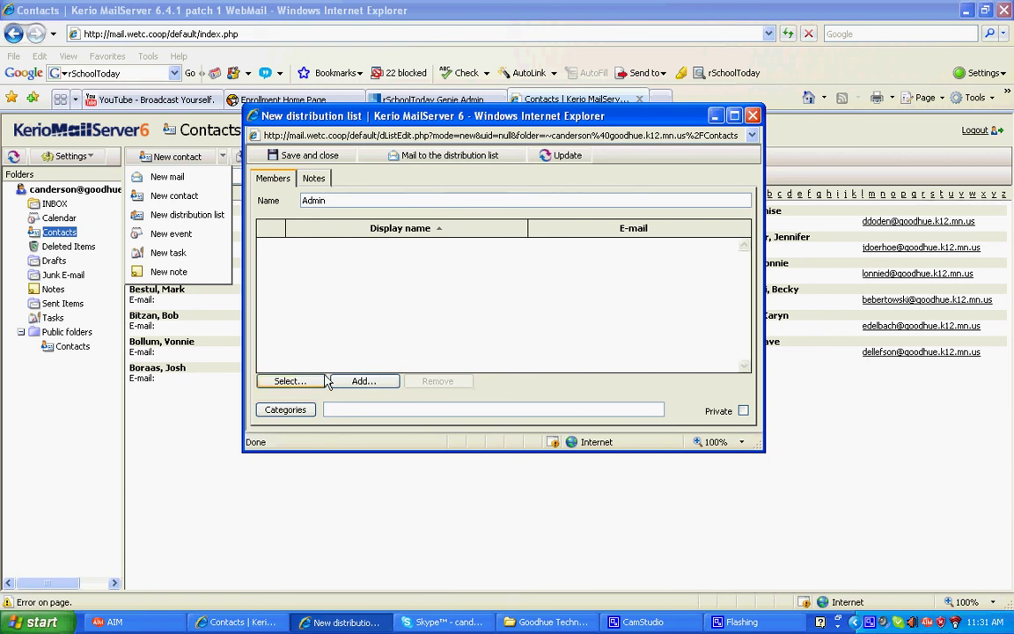
click(361, 381)
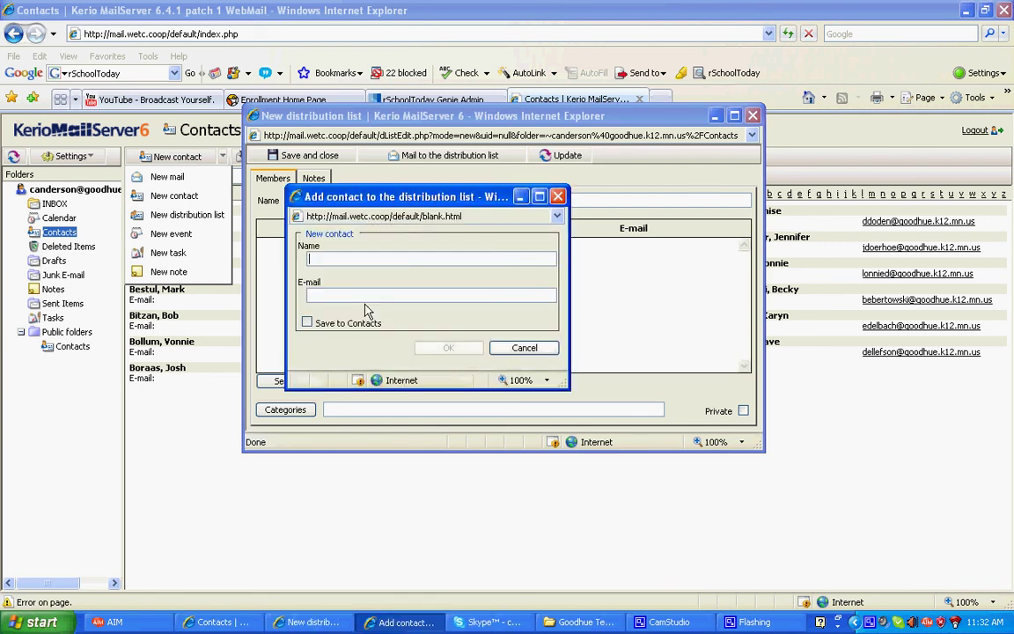
click(560, 198)
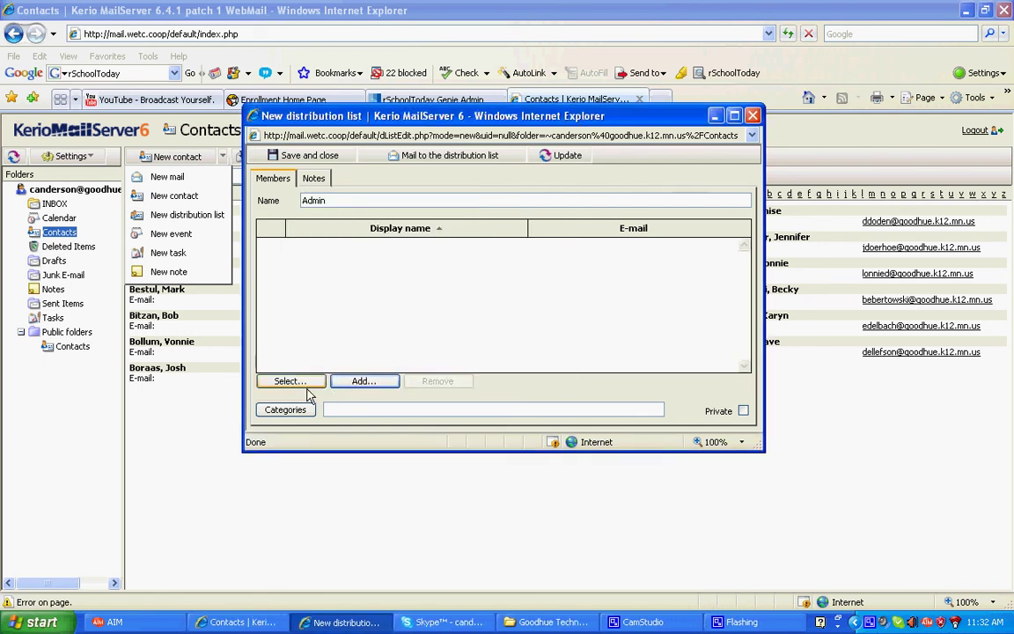
click(306, 384)
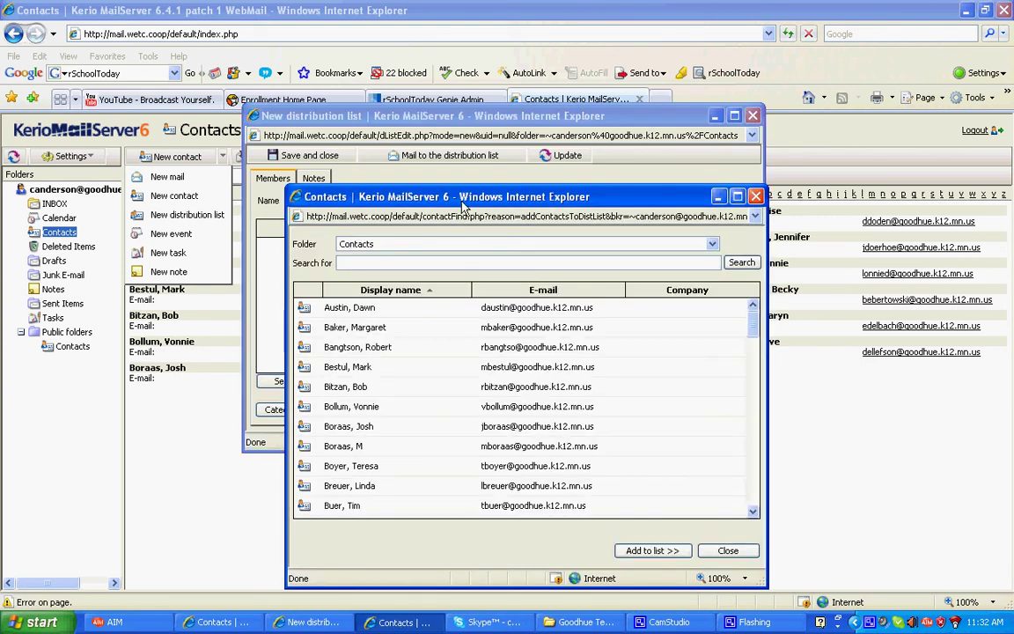
drag(466, 205, 553, 140)
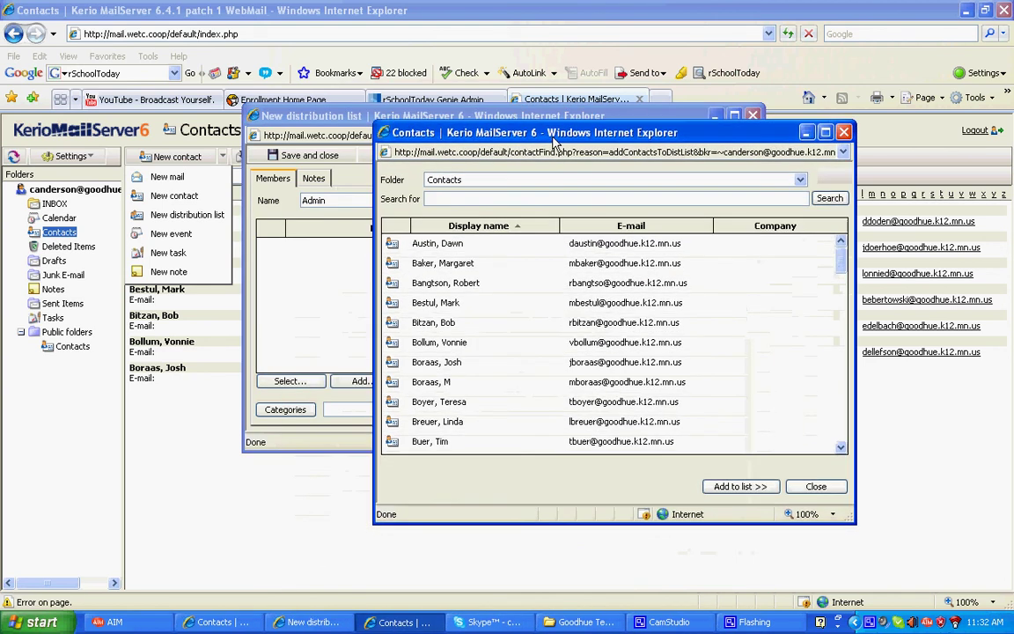
click(466, 247)
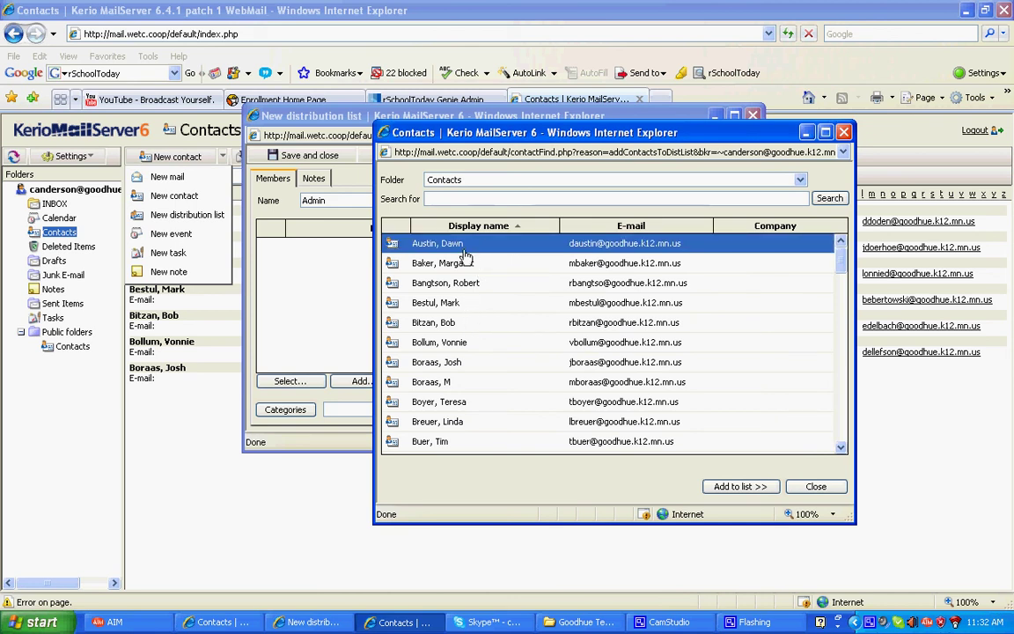
click(482, 286)
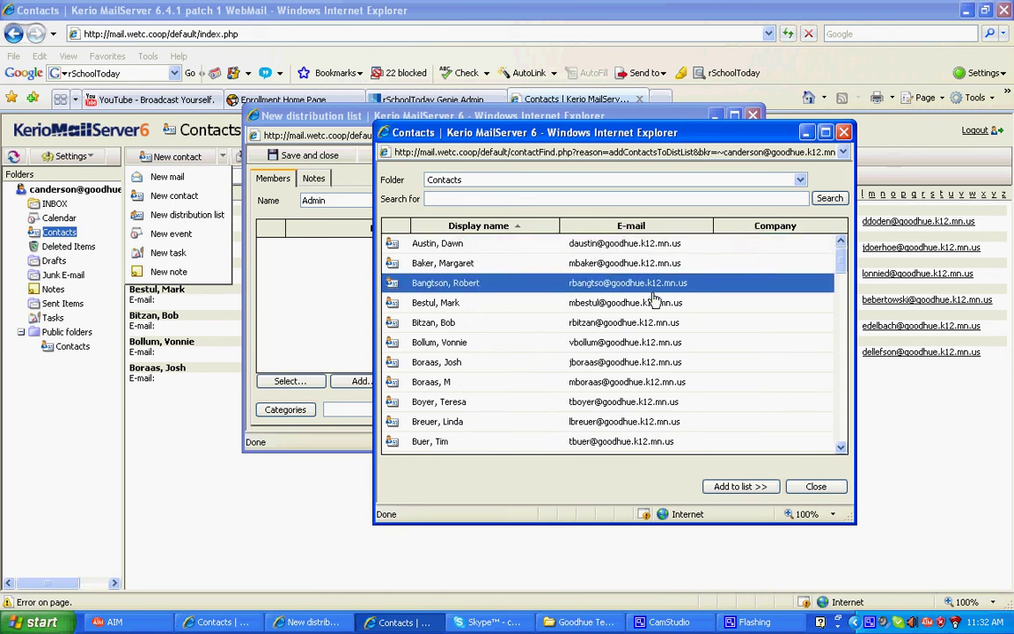
drag(839, 270, 839, 319)
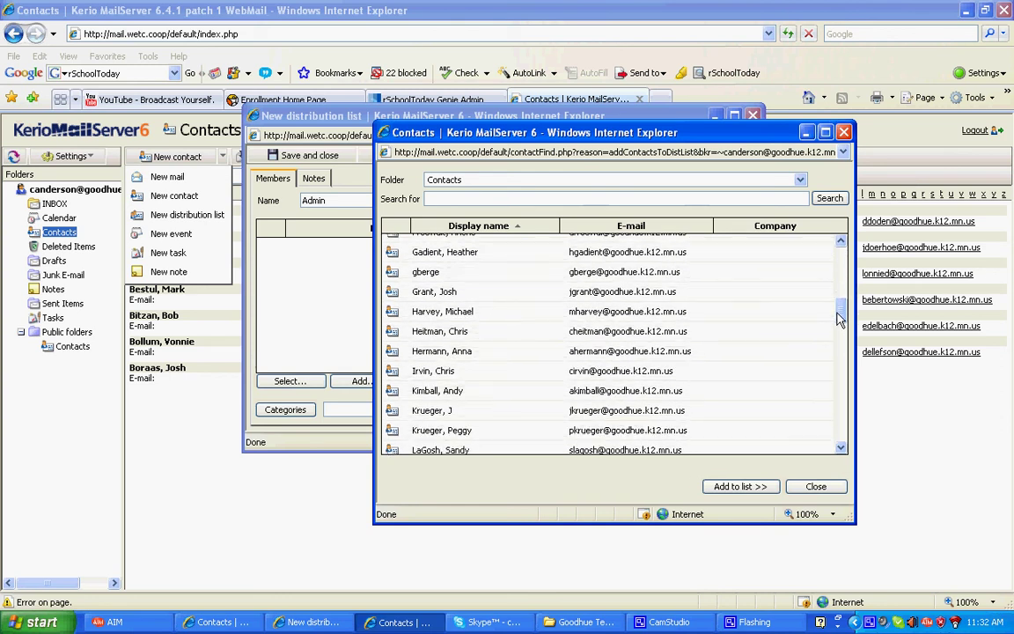
click(520, 313)
drag(832, 317, 840, 369)
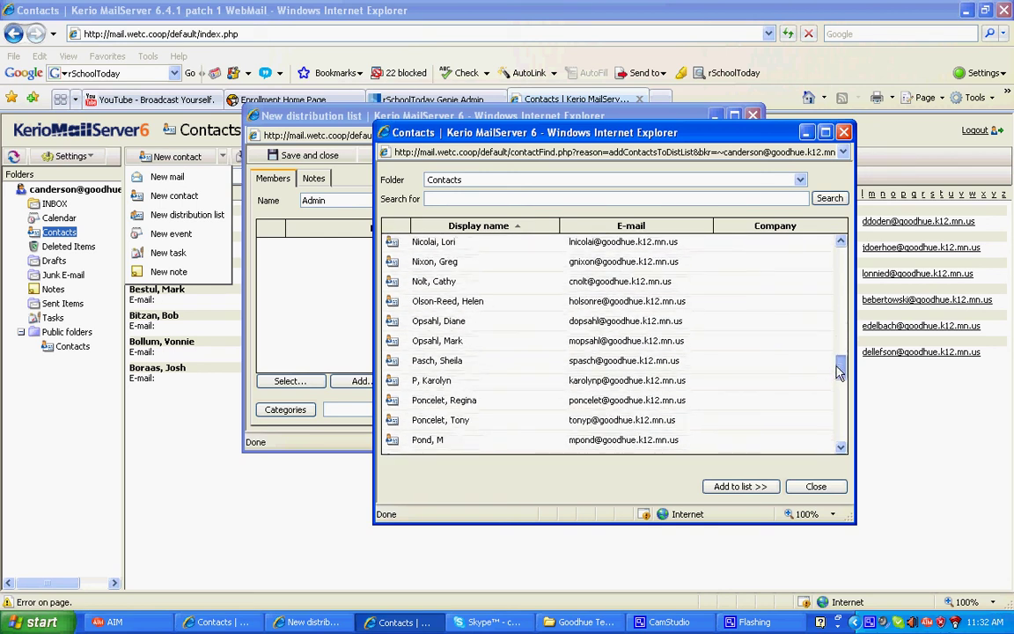
click(674, 345)
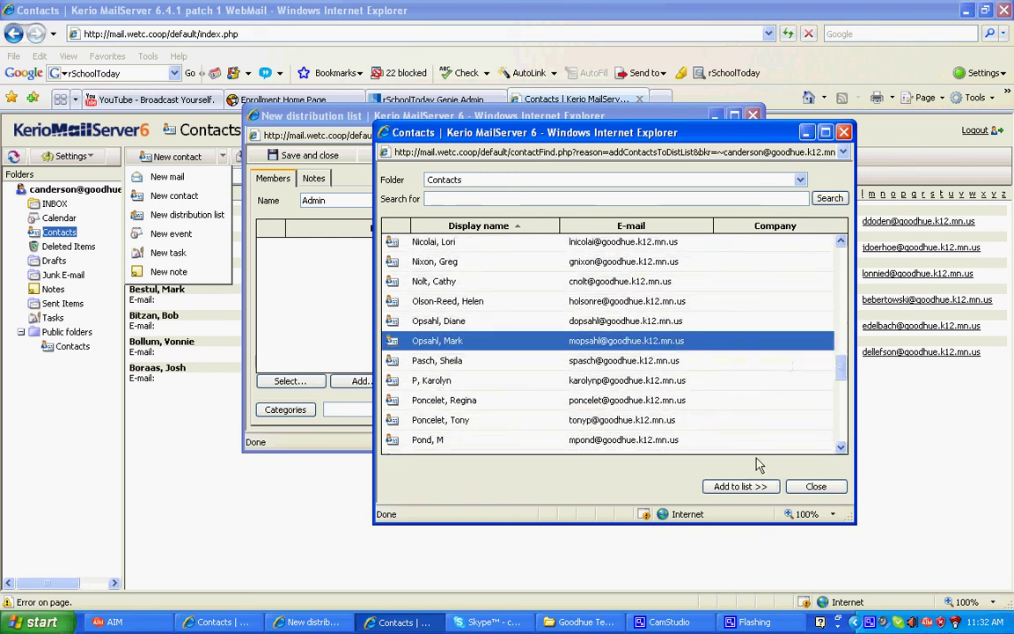
click(814, 488)
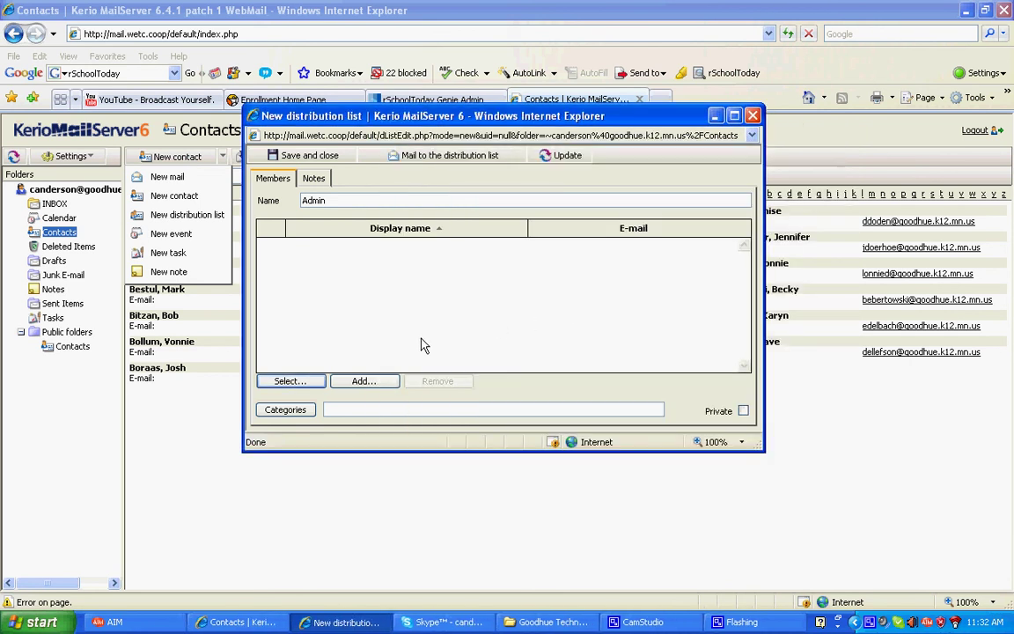
- Add three contacts from the Contacts folder, one each under B, H and O, to the Admin distribution list and save it
click(290, 381)
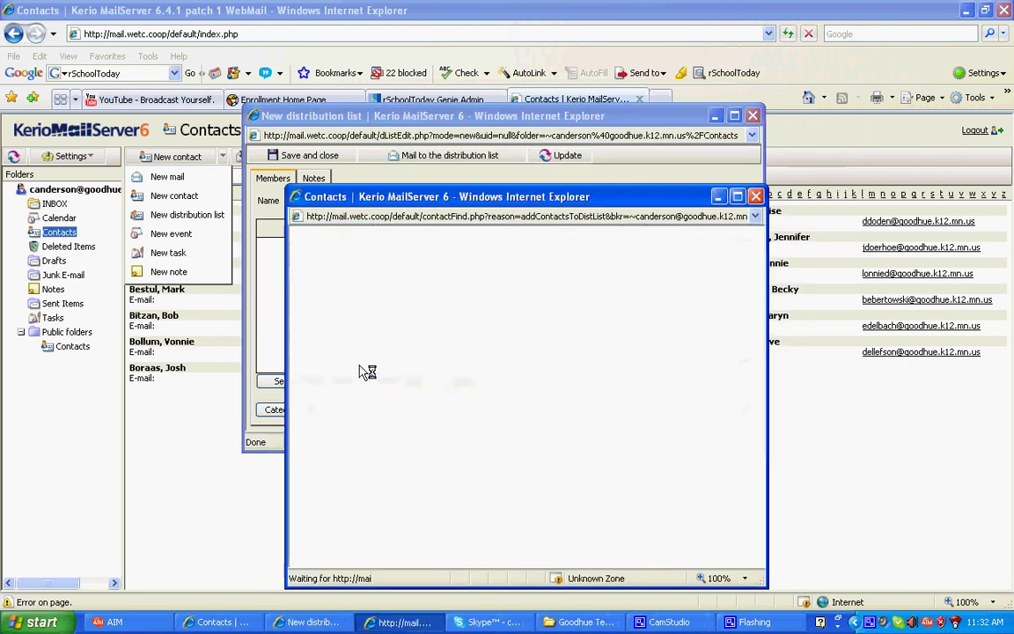
click(432, 348)
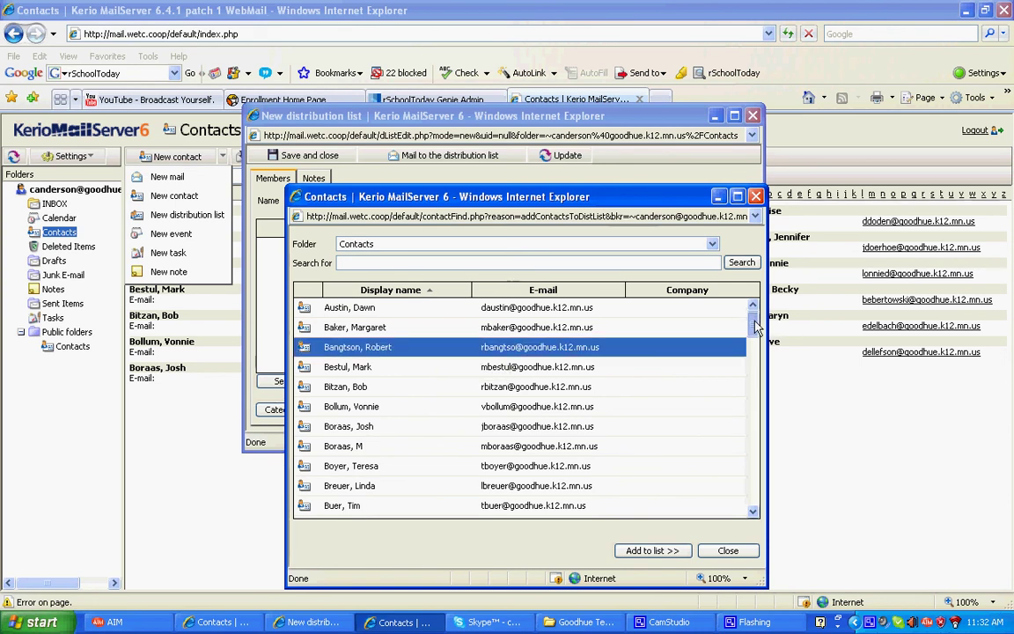
drag(755, 326, 755, 369)
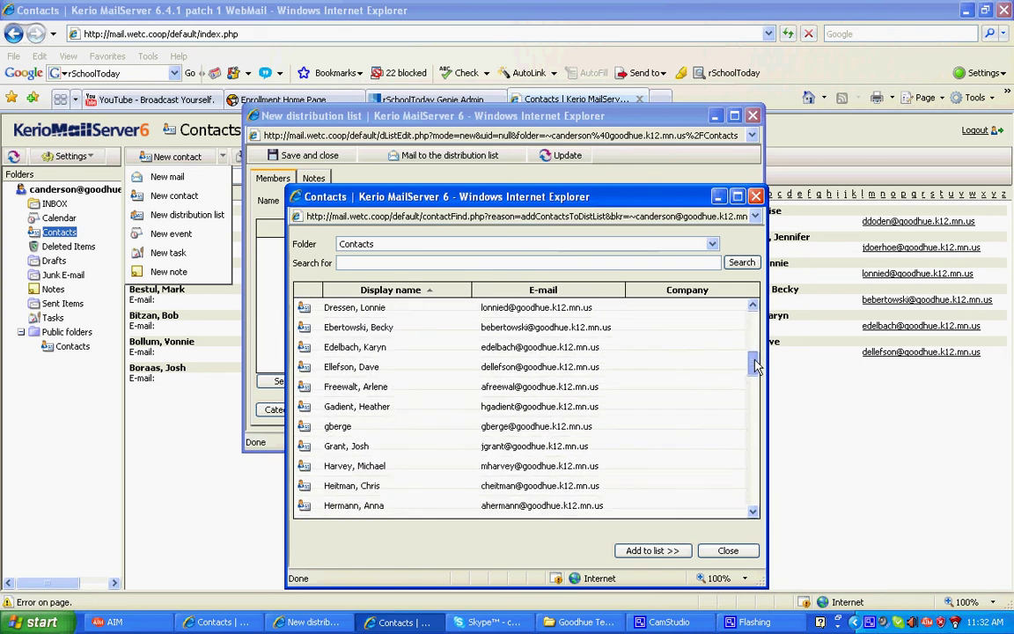
click(444, 465)
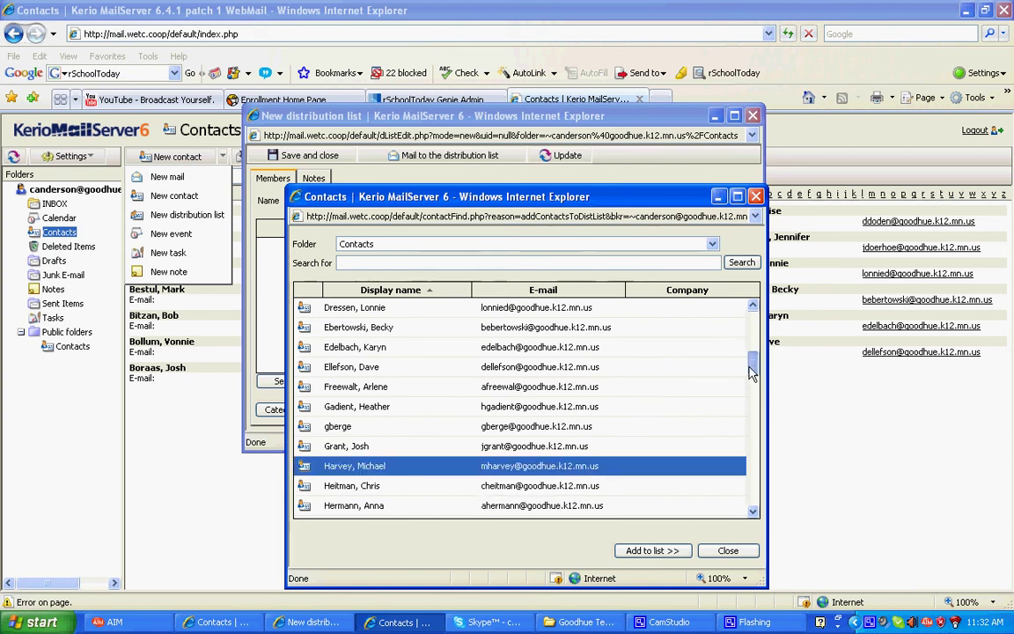
drag(757, 380, 752, 425)
click(615, 484)
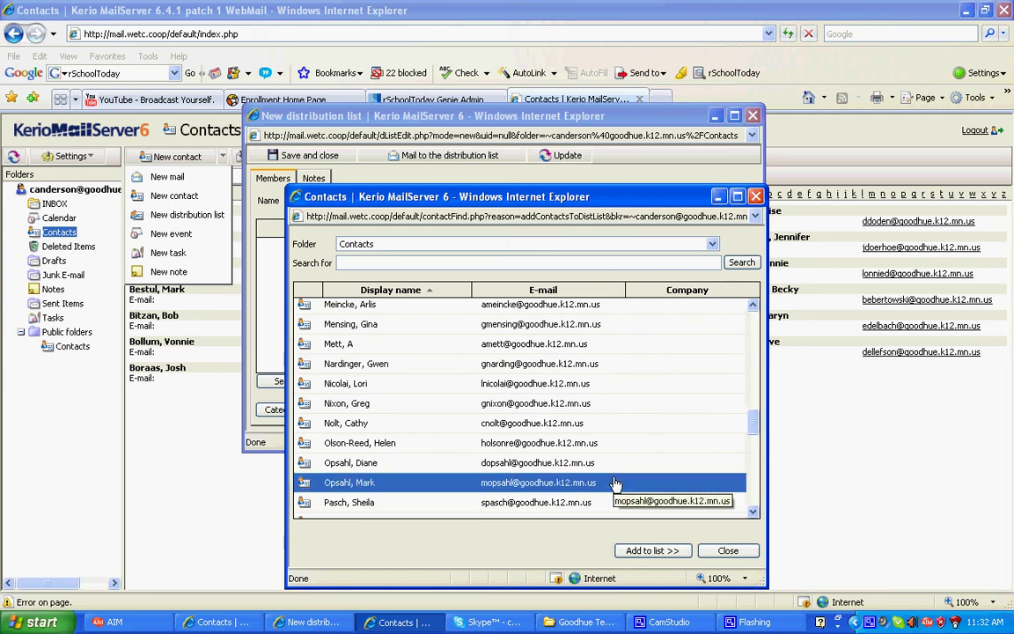
click(661, 550)
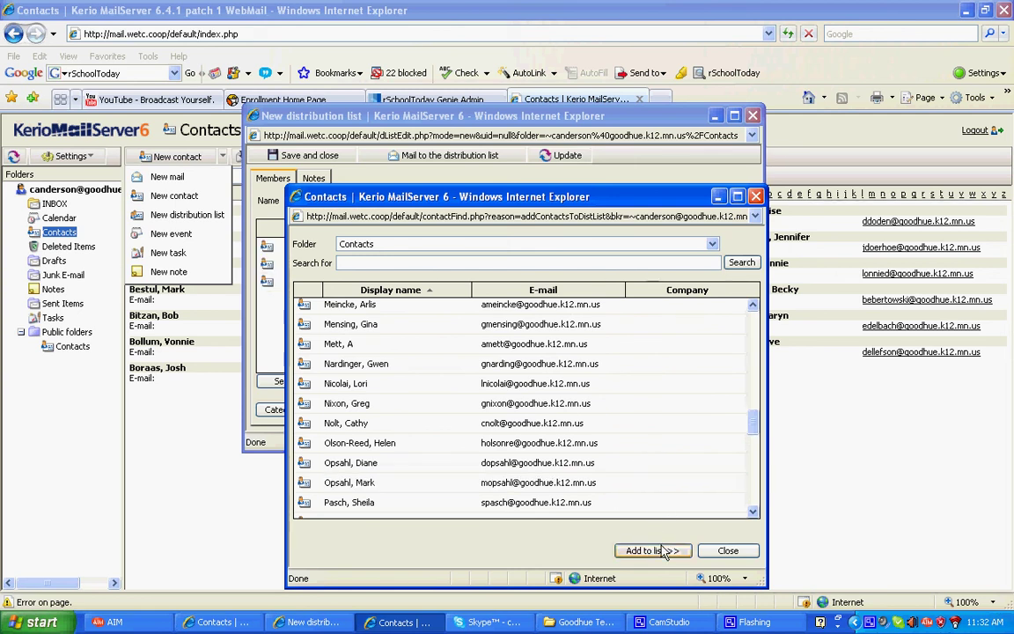
click(727, 551)
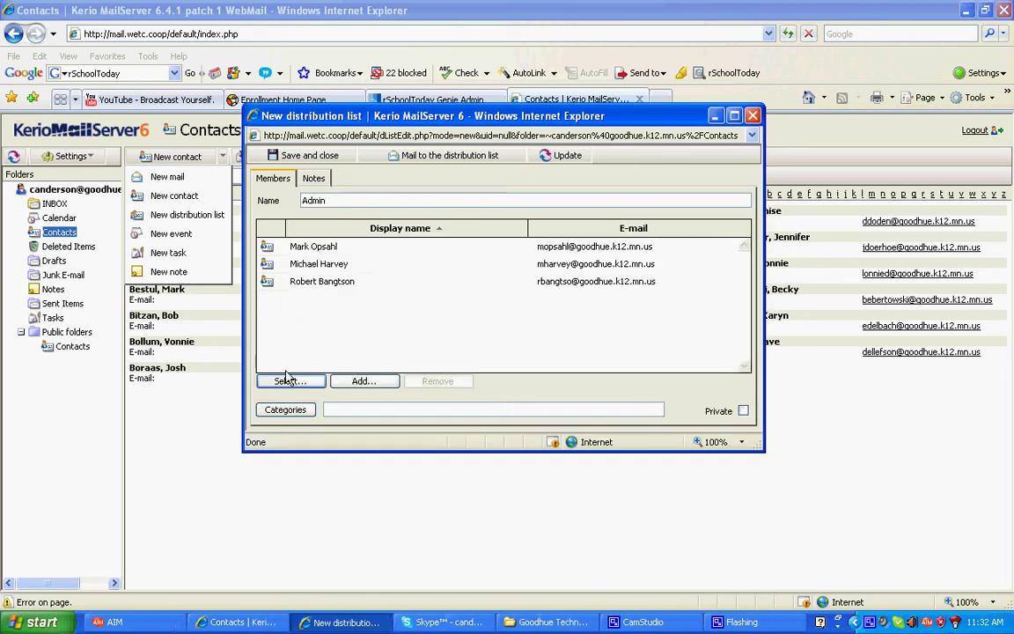
click(335, 156)
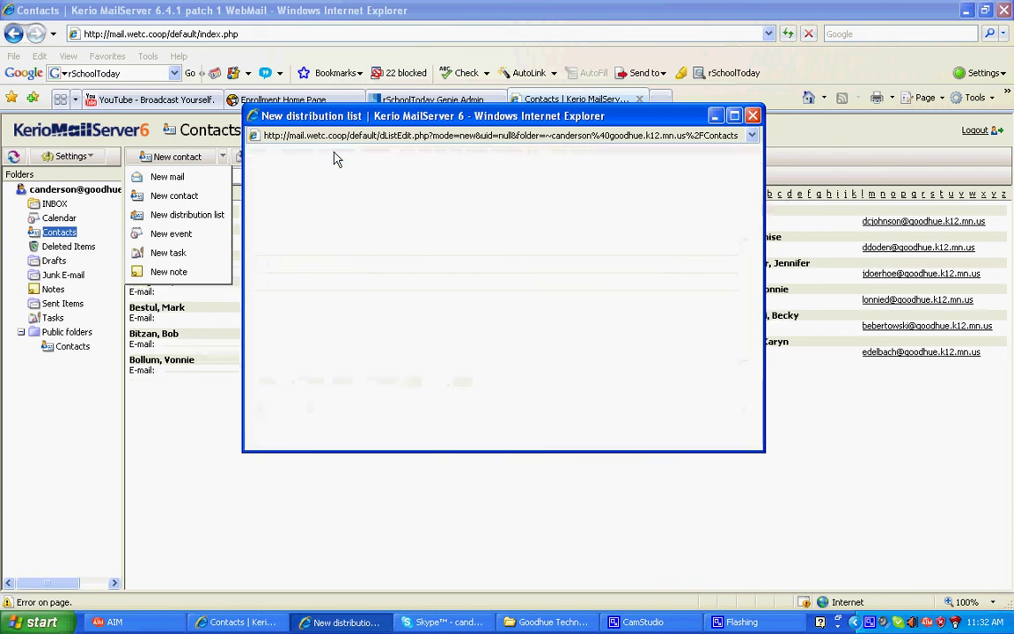
click(261, 451)
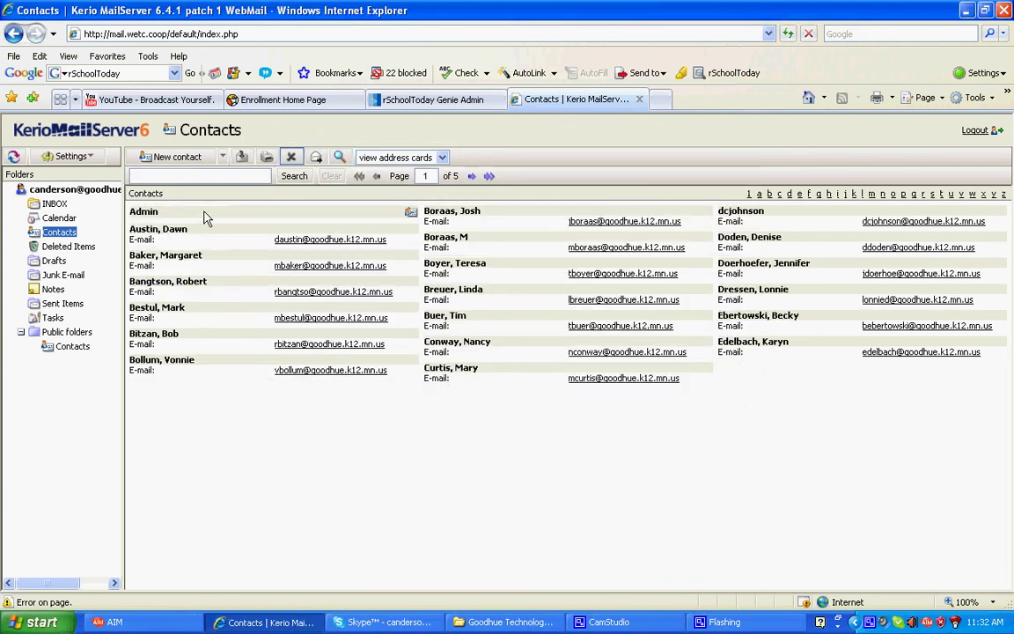
- Start a new mail message and enter Admin as its recipient
click(209, 156)
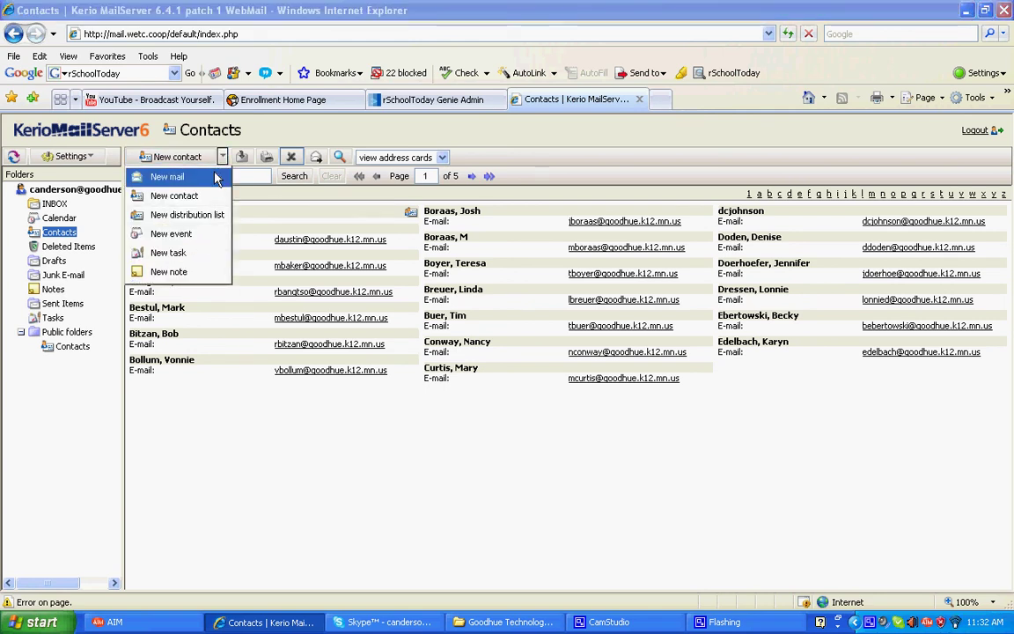
click(215, 177)
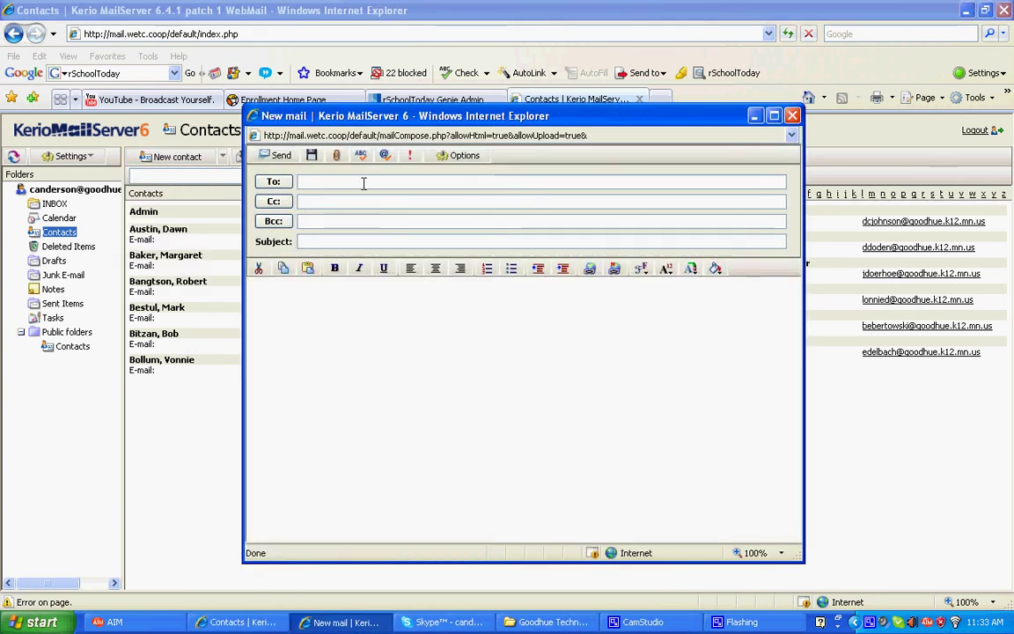
text(Admin)
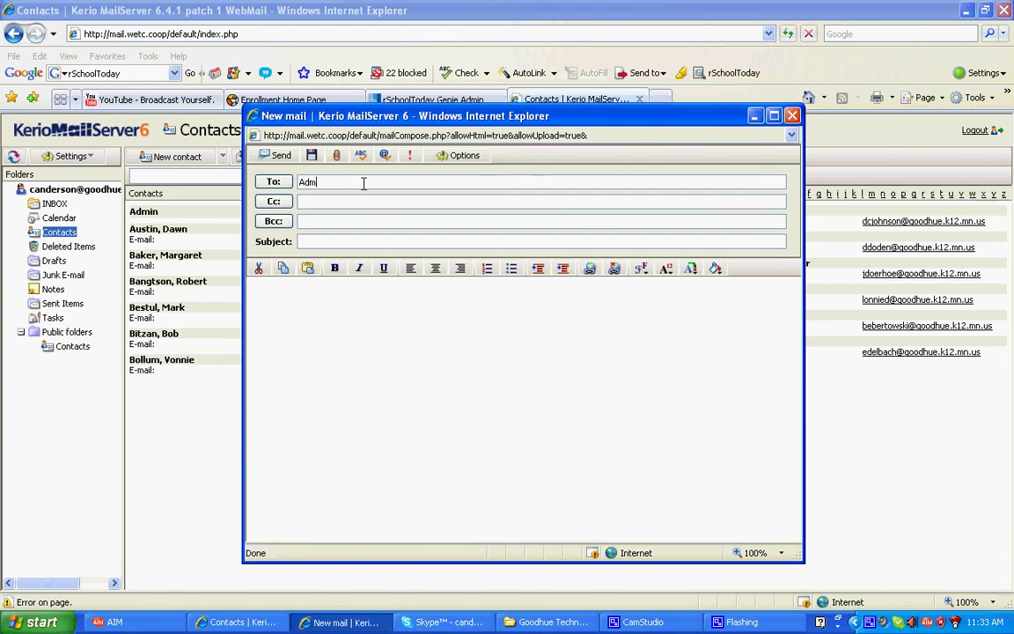